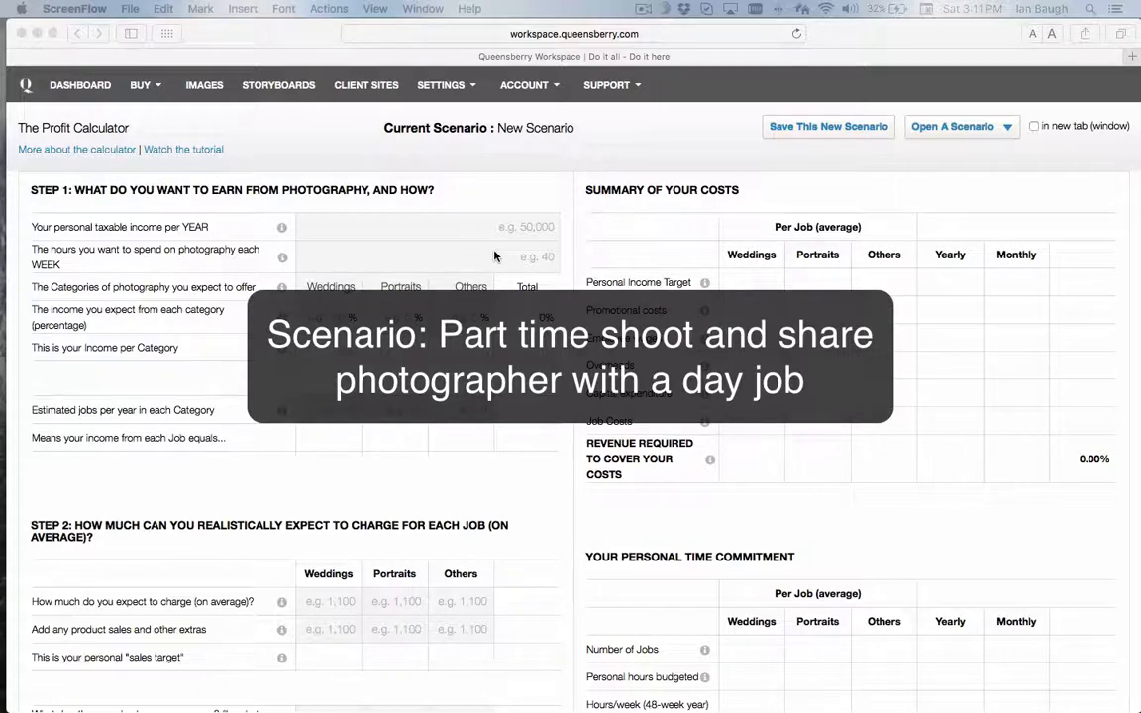
- Set the personal taxable income per year to 20,000 and the weekly photography hours to 8
click(496, 228)
text(200000)
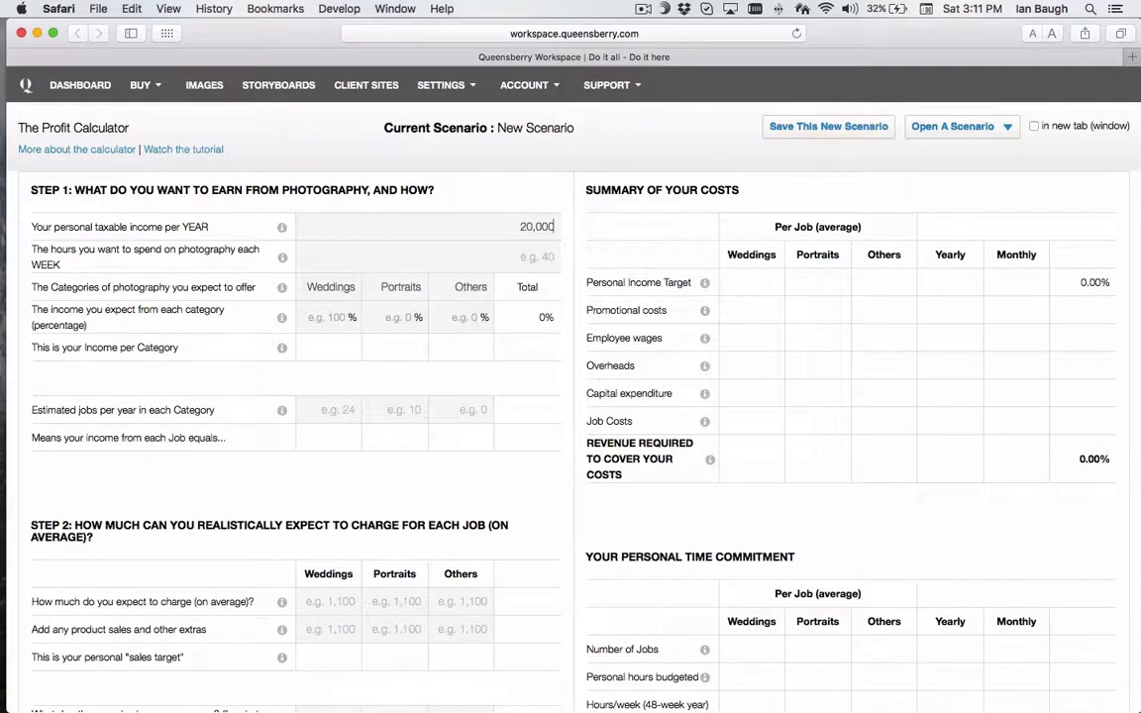
key(Tab)
text(8)
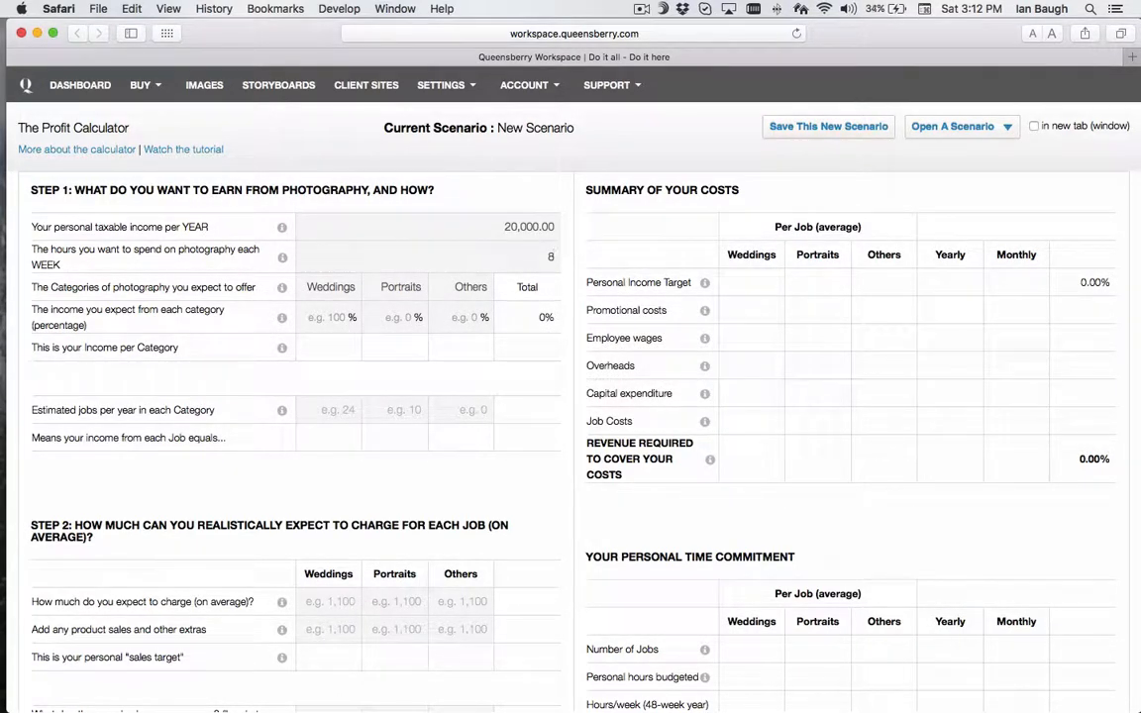
- Clear the Portraits and Others category names, leaving Weddings as the only category of photography offered
key(Tab)
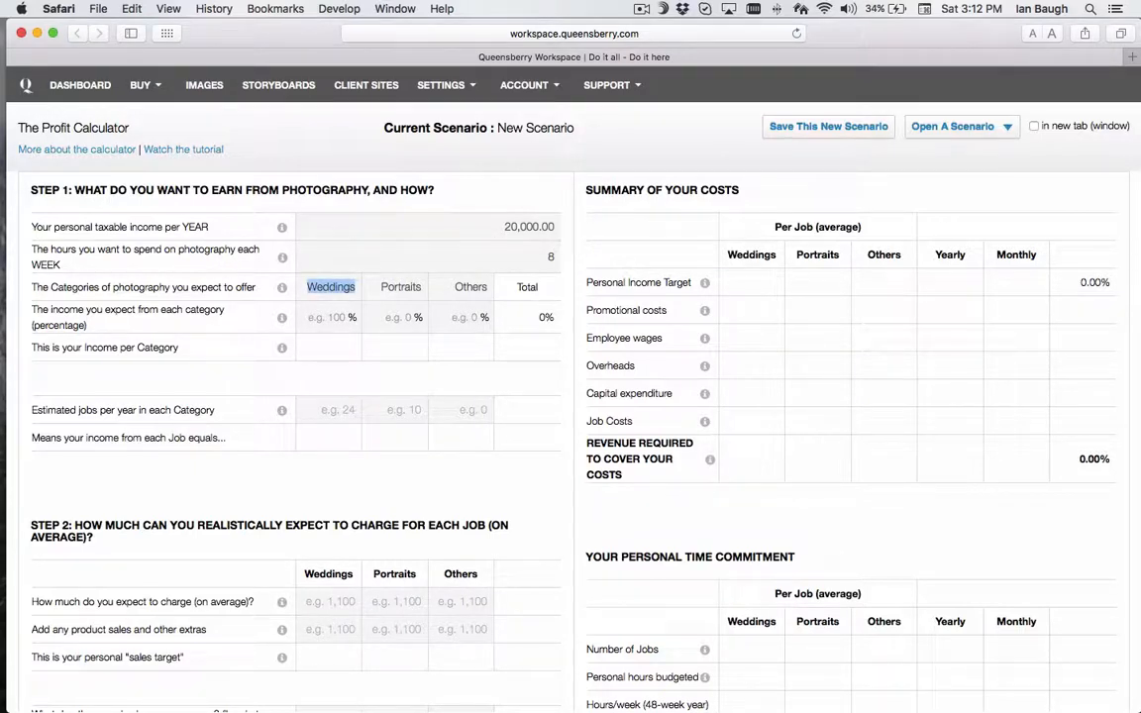
key(Tab)
key(BackSpace)
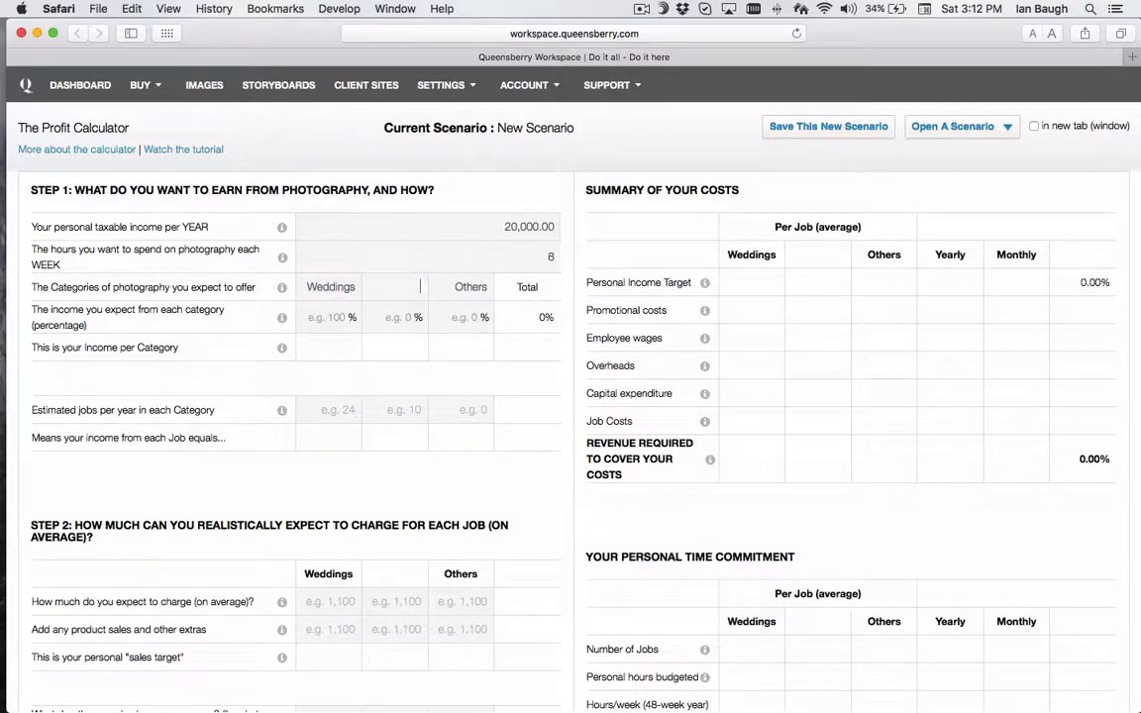
key(Tab)
key(BackSpace)
- Set the Weddings share of income to 100% and its estimated jobs per year to 20
key(Tab)
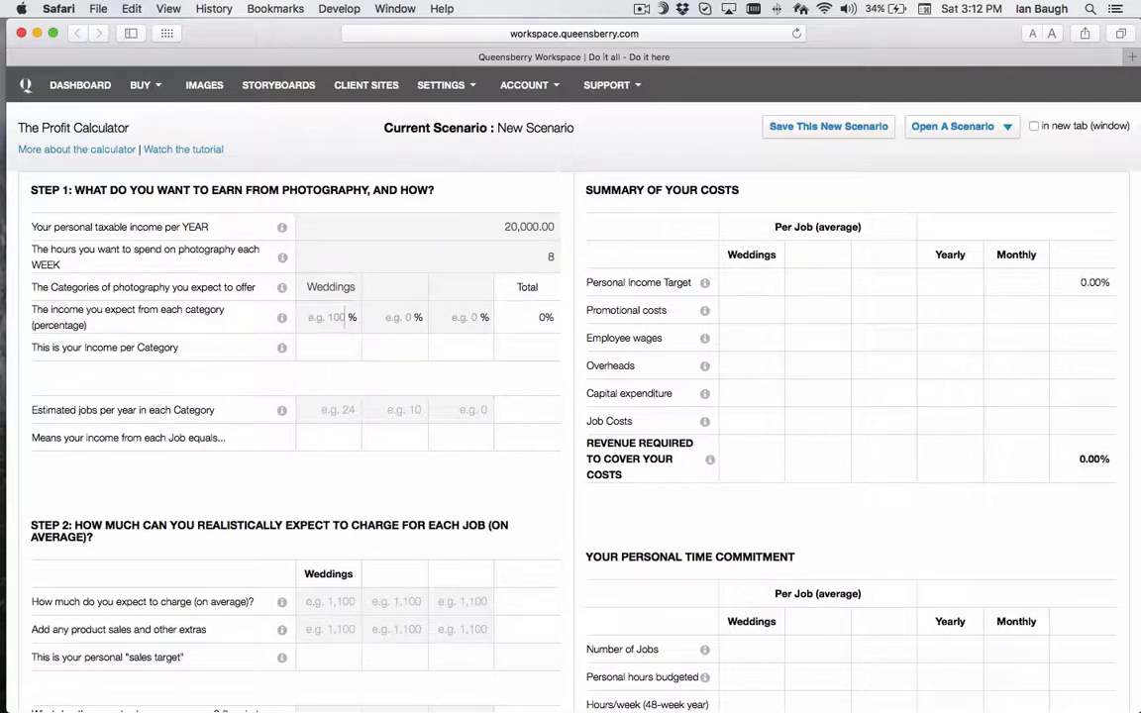
text(10)
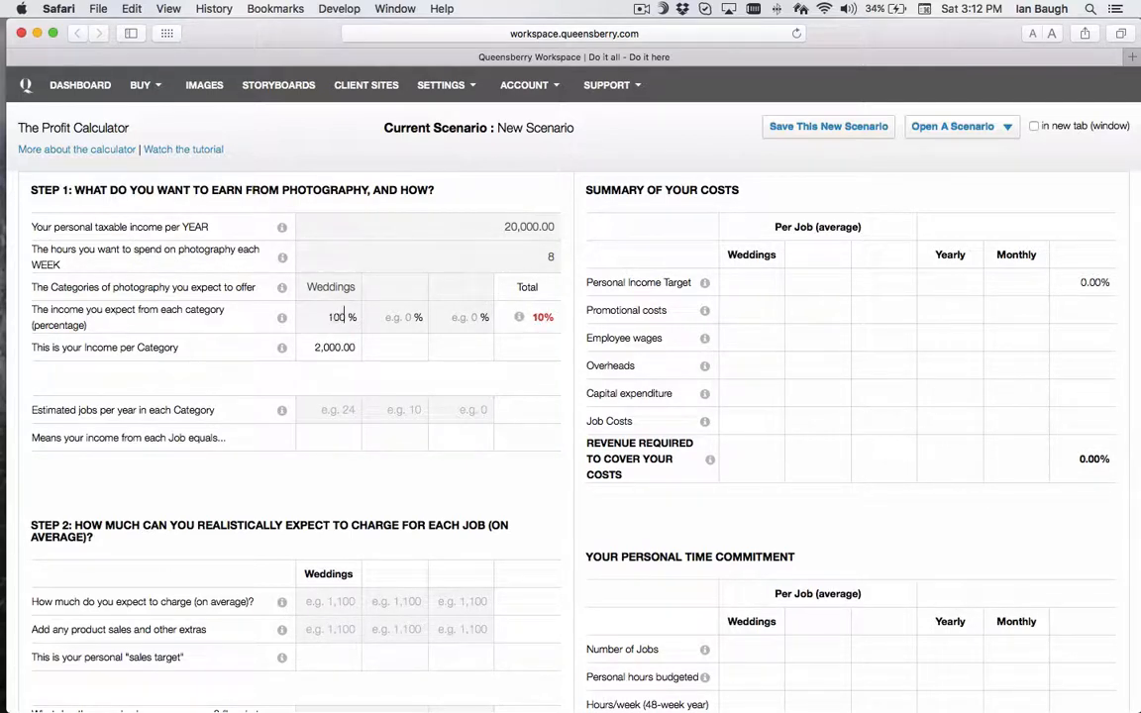
text(0)
click(362, 422)
text(20)
key(Tab)
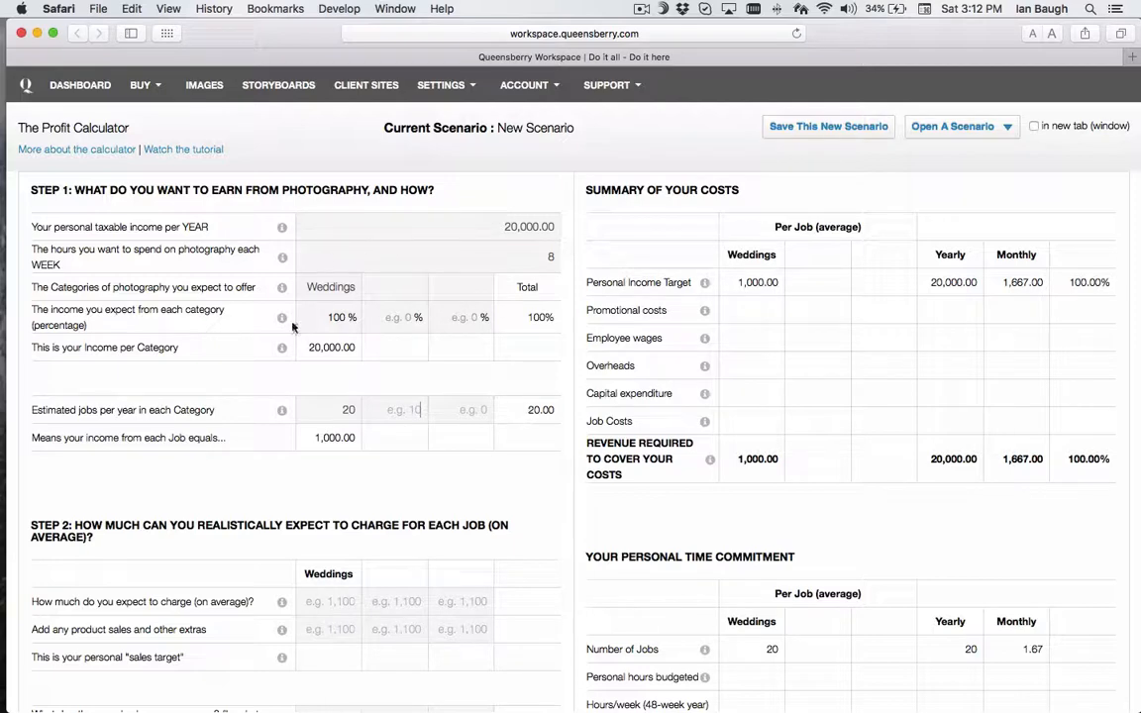
- Set the expected average wedding charge to 990 and the market value charged by other people to 1,000
scroll(515, 520, down, 4)
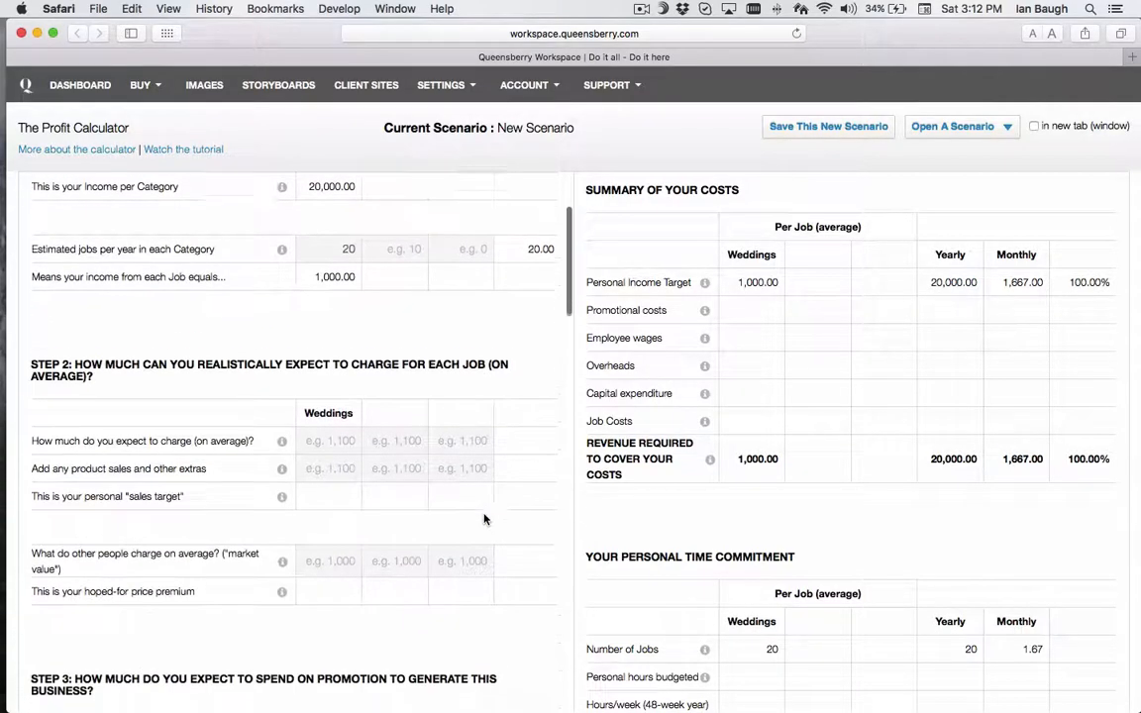
scroll(485, 519, down, 2)
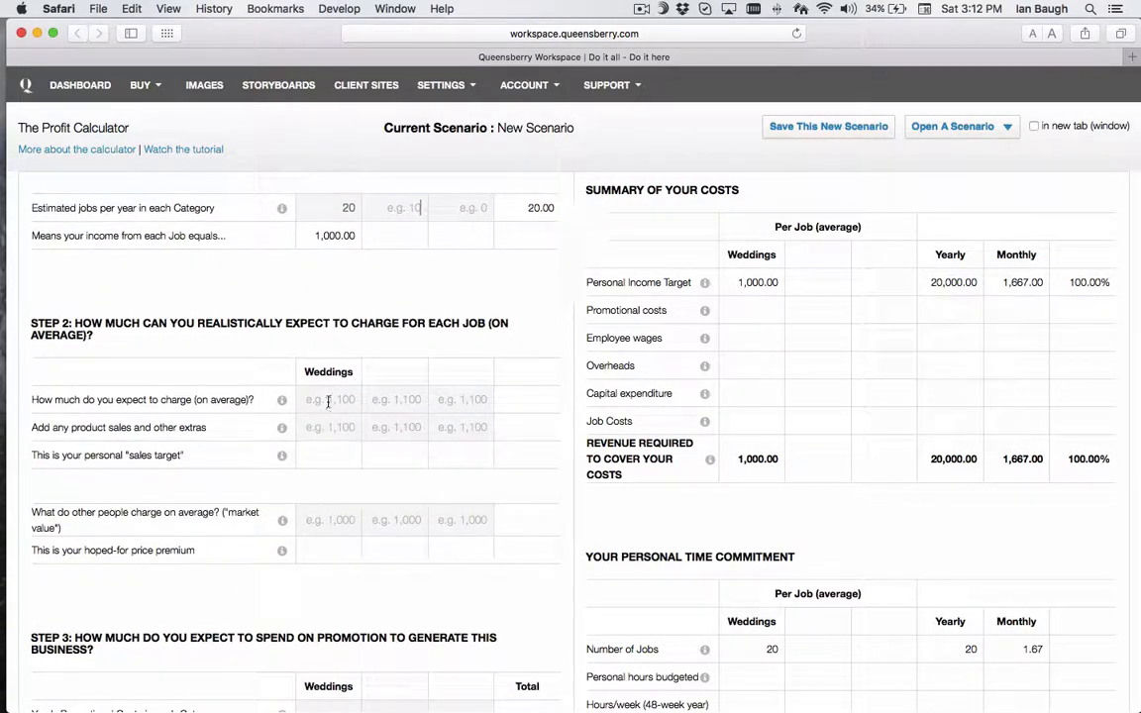
click(328, 402)
text(990)
key(Tab)
click(351, 528)
text(1,000)
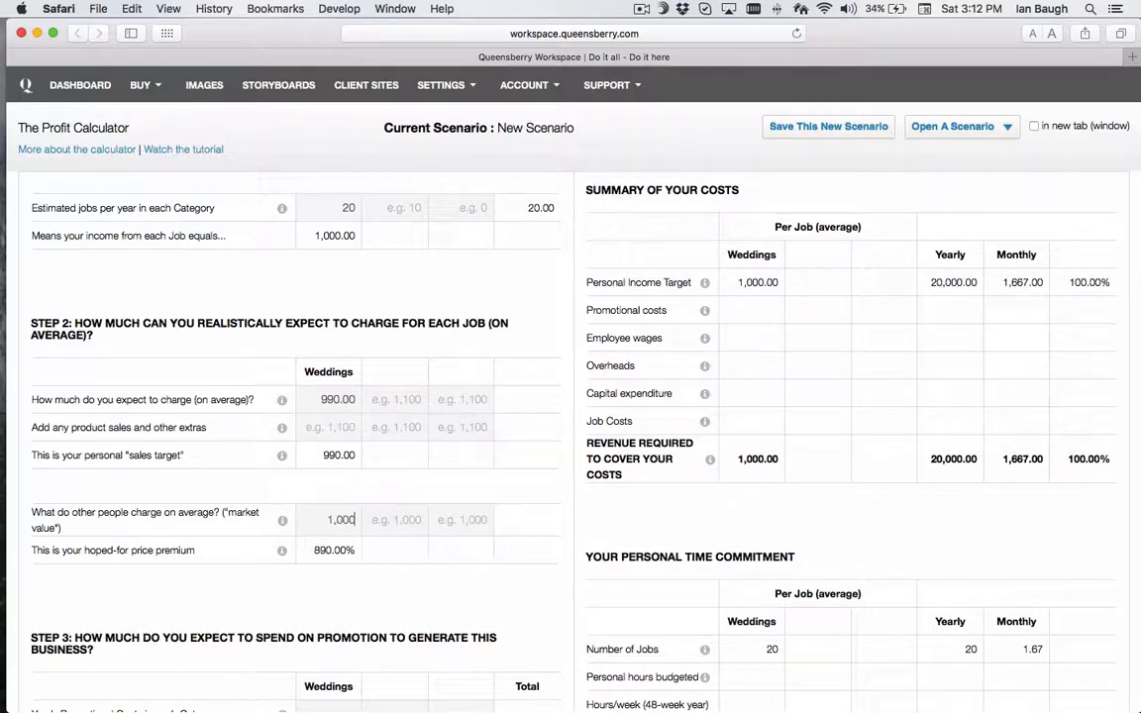
key(Tab)
- Set the yearly Weddings promotional costs to 1,200 and the yearly staff wage costs to 0
scroll(330, 557, down, 5)
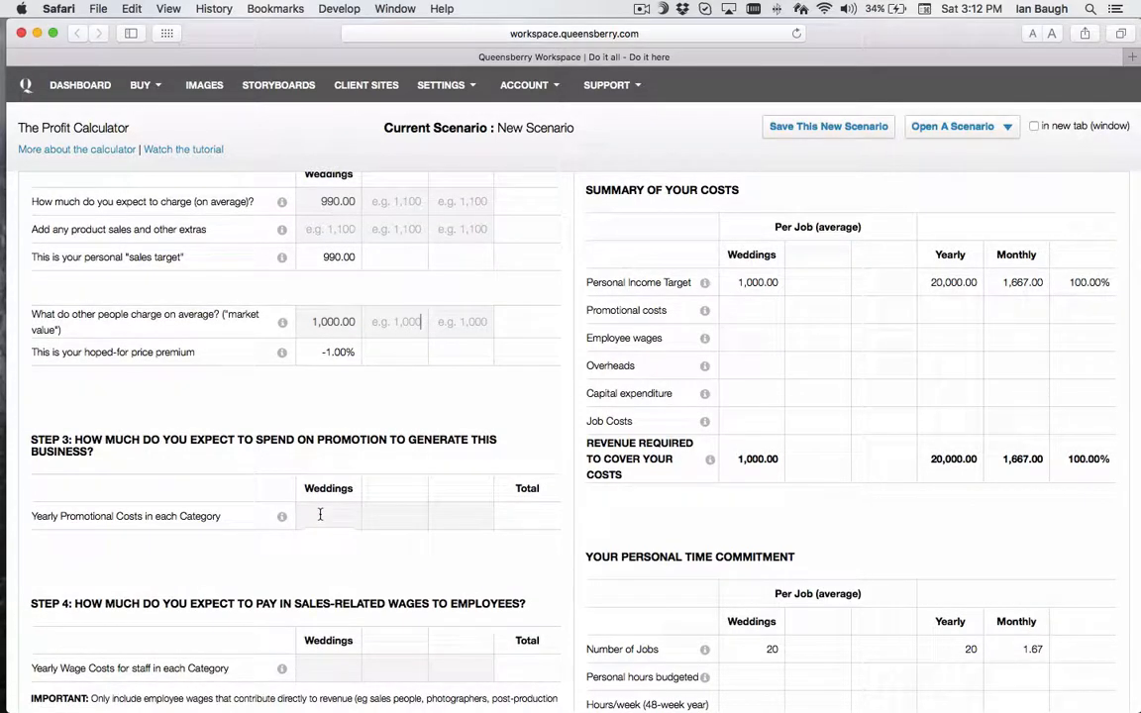
click(337, 517)
text(1200)
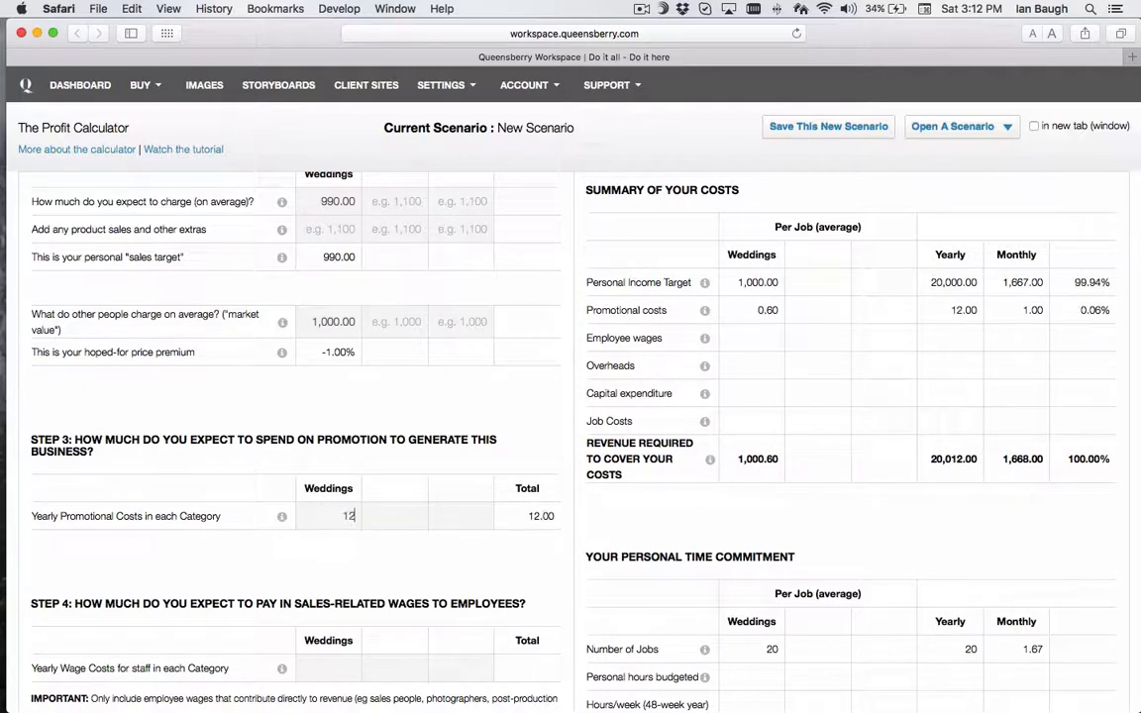
key(Tab)
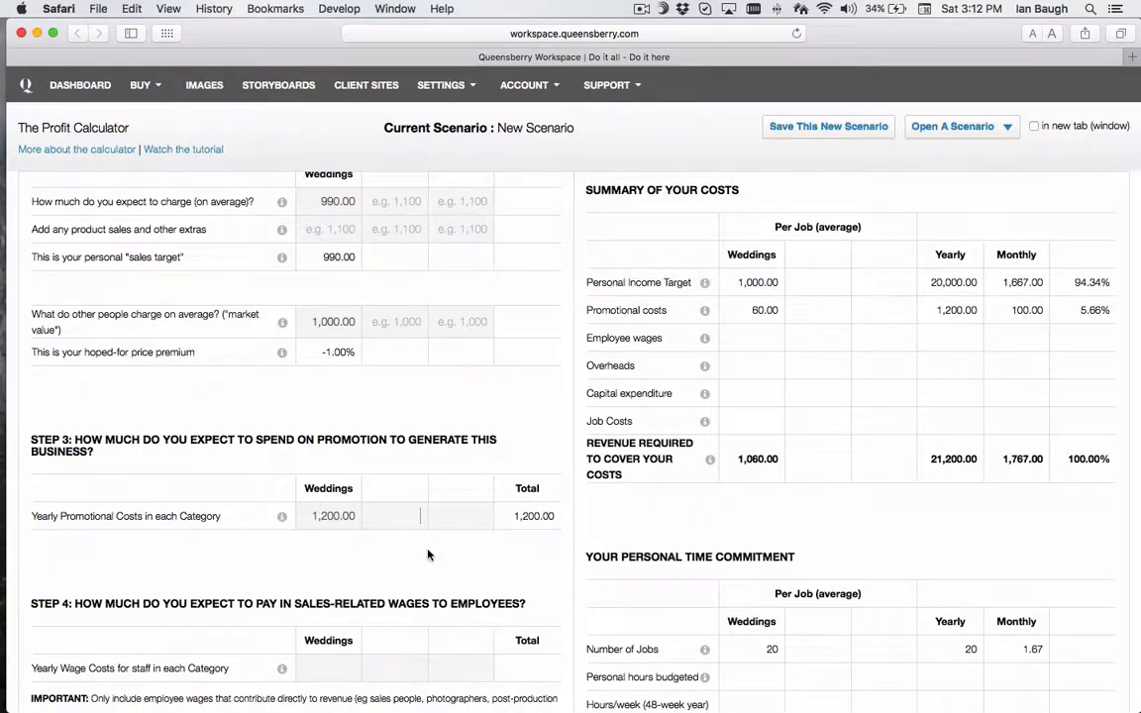
scroll(428, 553, down, 4)
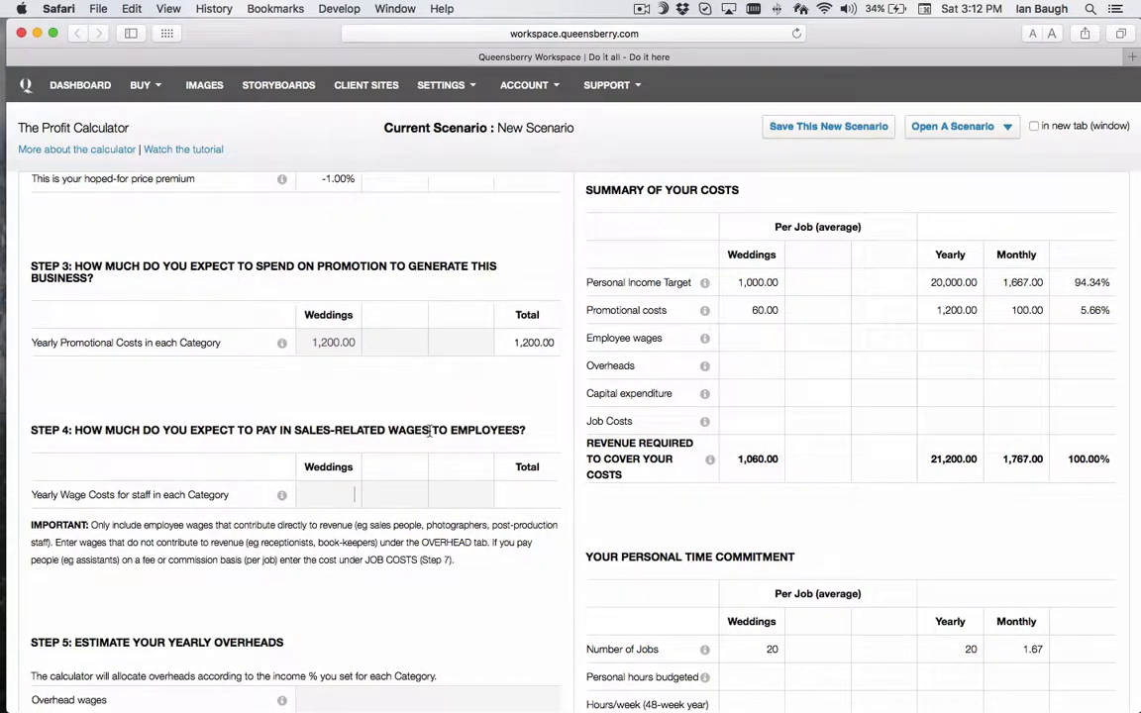
click(420, 495)
- Set the yearly phone and internet overhead to 1,200
scroll(331, 569, down, 6)
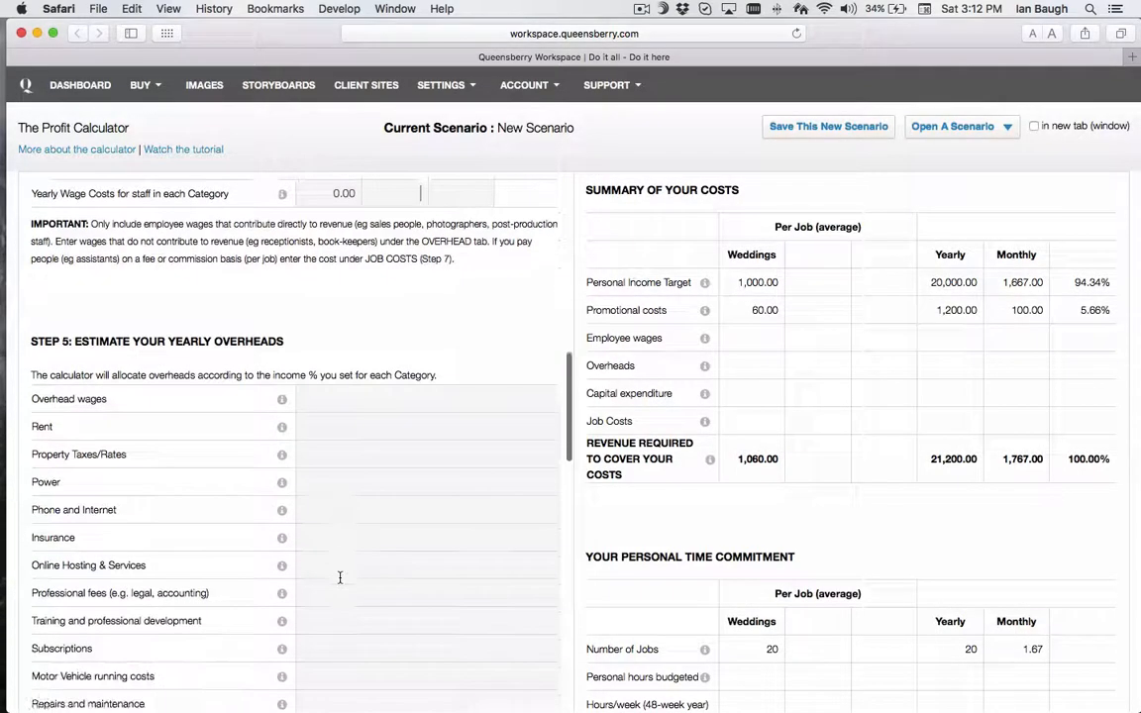
scroll(340, 578, down, 3)
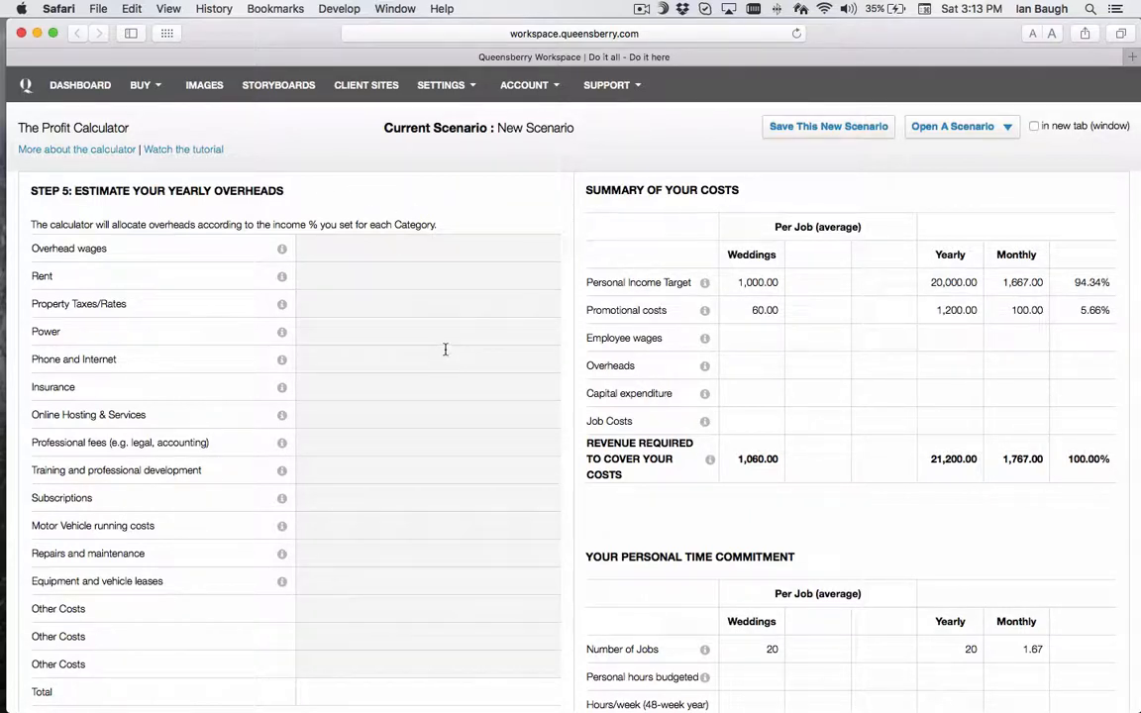
click(546, 368)
text(1200)
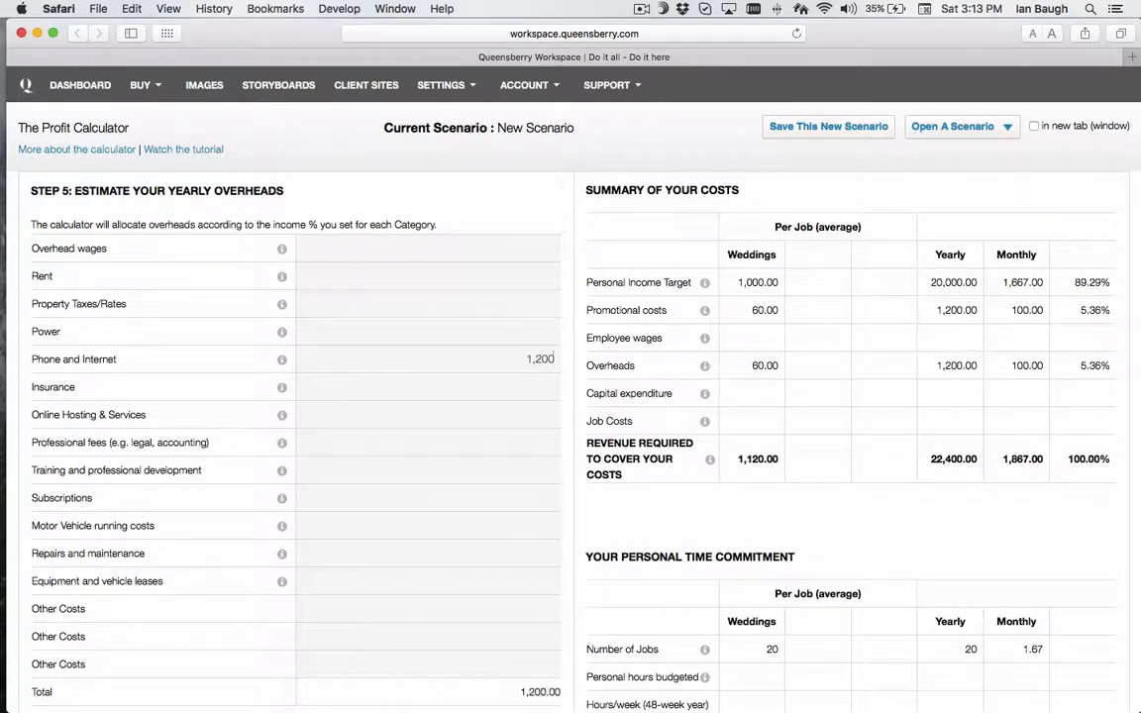
key(Tab)
- Set the yearly subscriptions overhead to 150 and the motor vehicle running costs to 1,500
click(535, 495)
text(150)
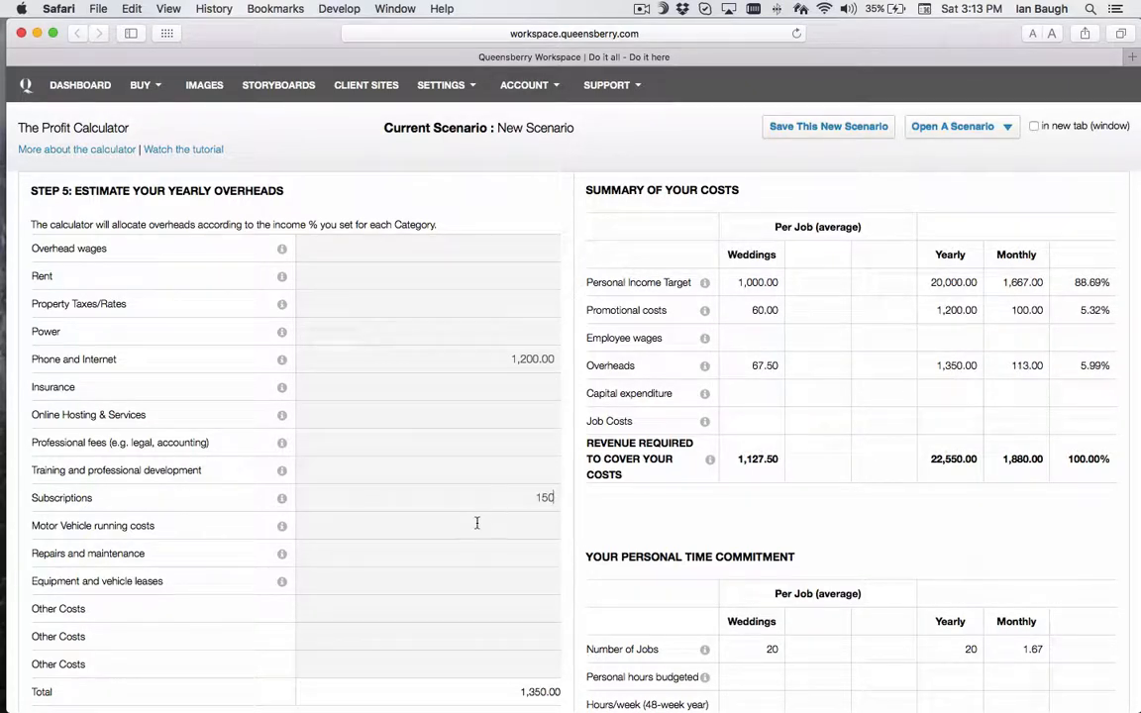
click(475, 524)
text(1500)
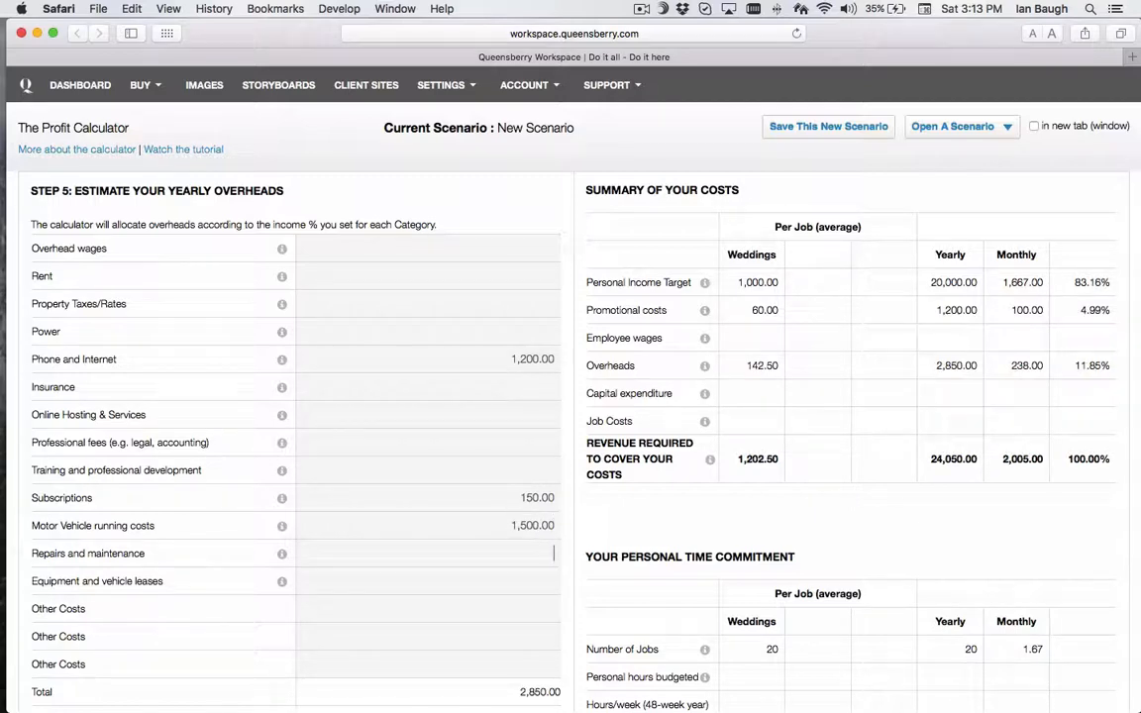
key(Tab)
- Enter a replacement value of 5,000 for camera gear and accessories, replaced every 4 years
scroll(499, 528, down, 3)
scroll(499, 529, down, 13)
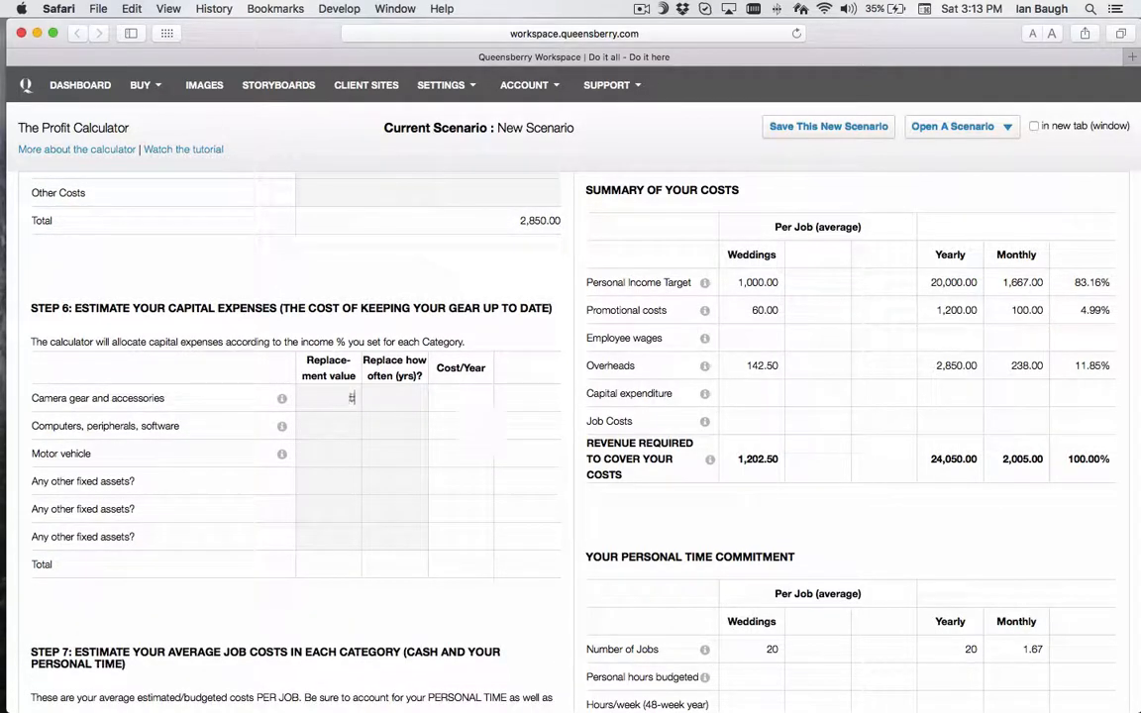
text(5000)
key(Tab)
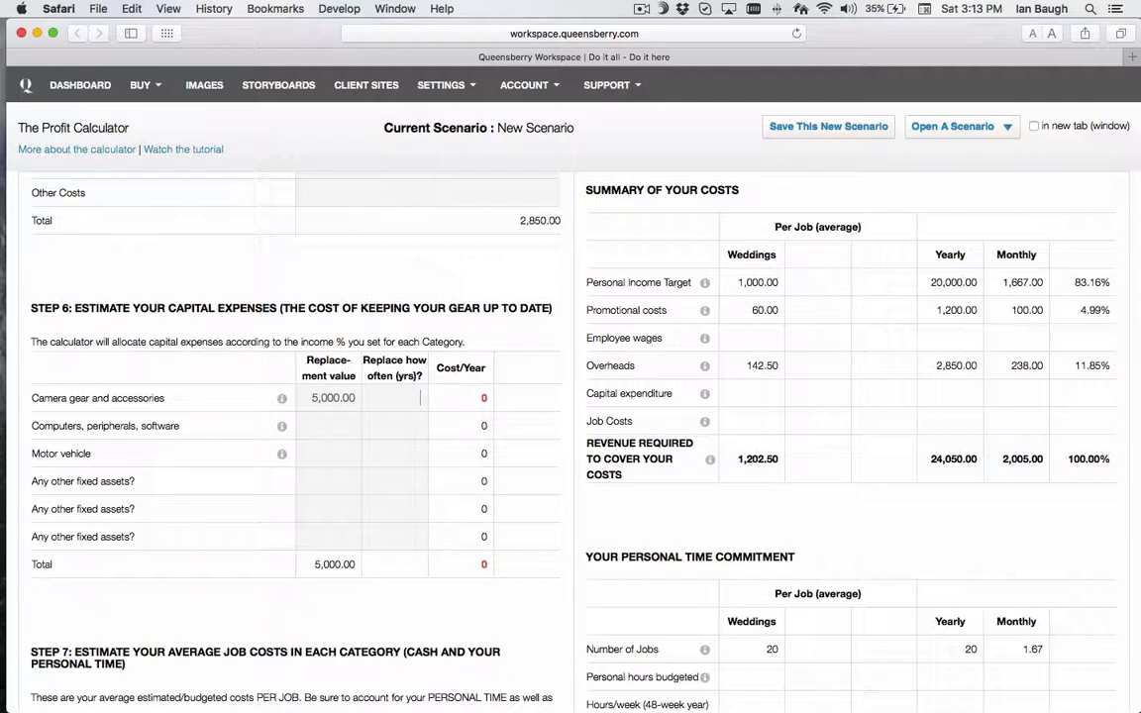
text(4)
key(Tab)
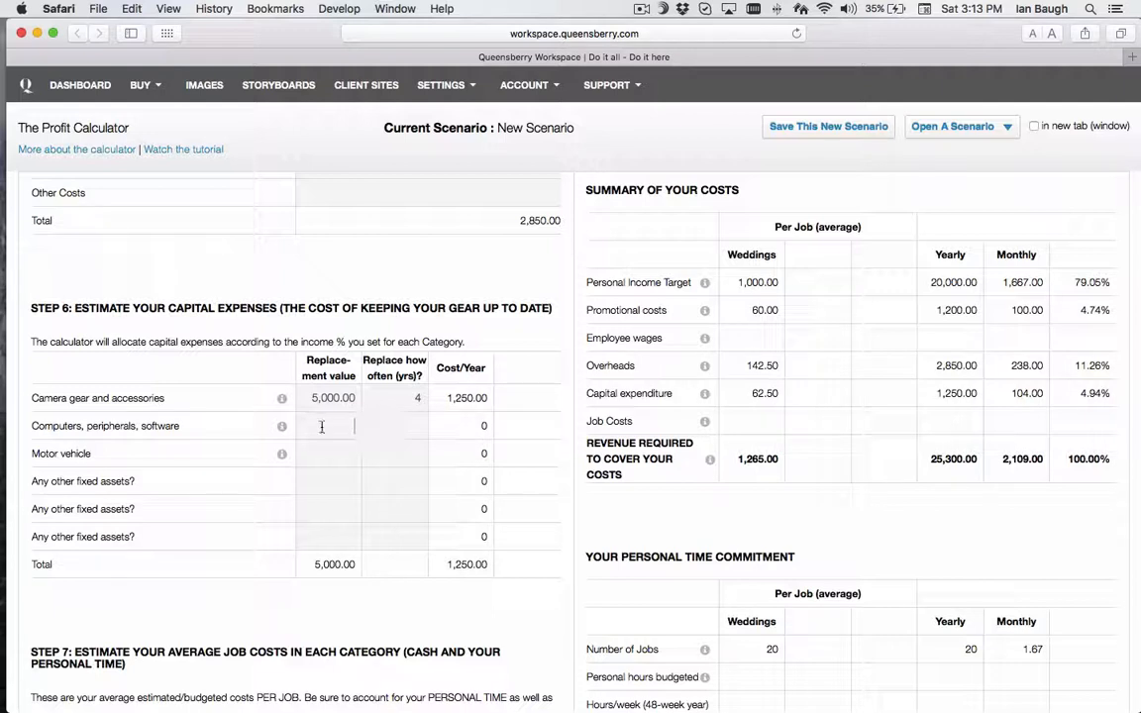
- Enter a replacement value of 5,000 for computers, peripherals and software, replaced every 4 years
text(50,000)
key(BackSpace)
key(Tab)
text(4)
key(Tab)
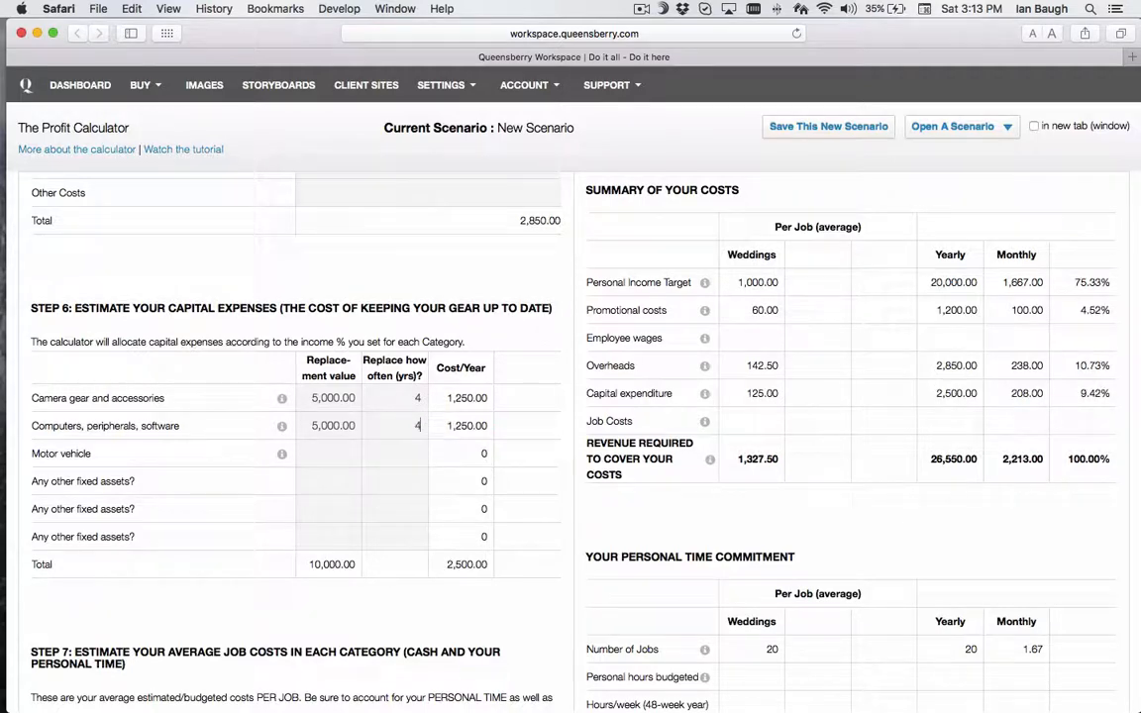
key(Tab)
- In the Weddings job costs, set the online hosting money to 29 and the sundry expenses to 100
scroll(337, 528, down, 6)
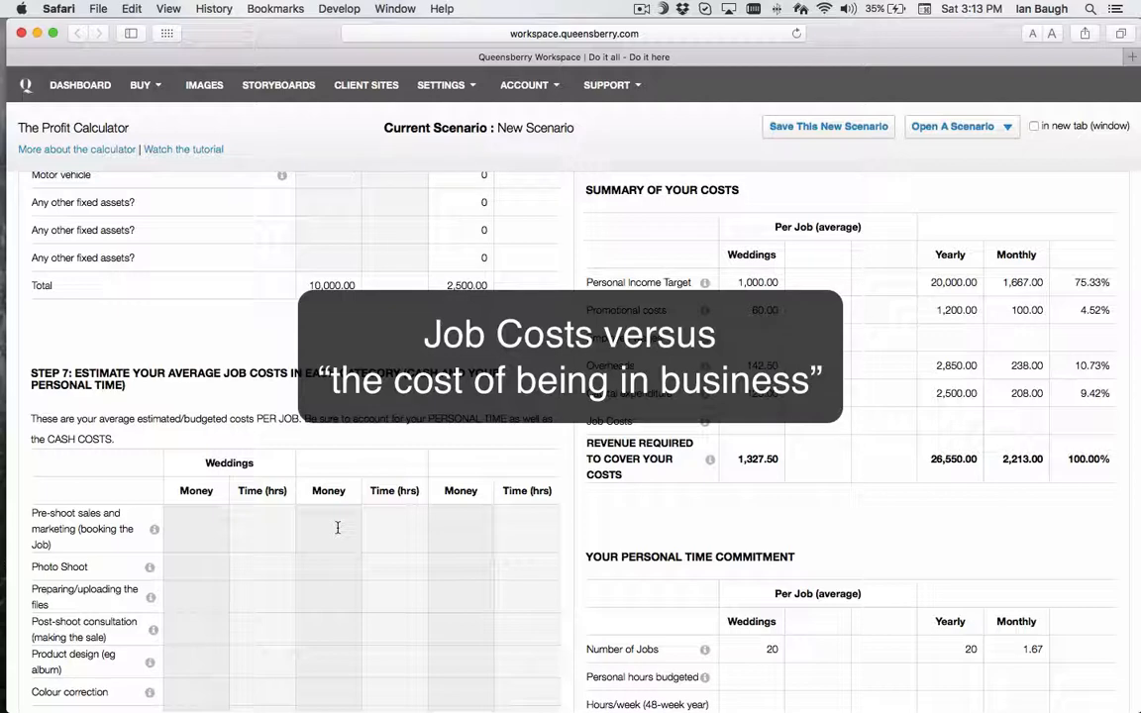
scroll(313, 368, down, 5)
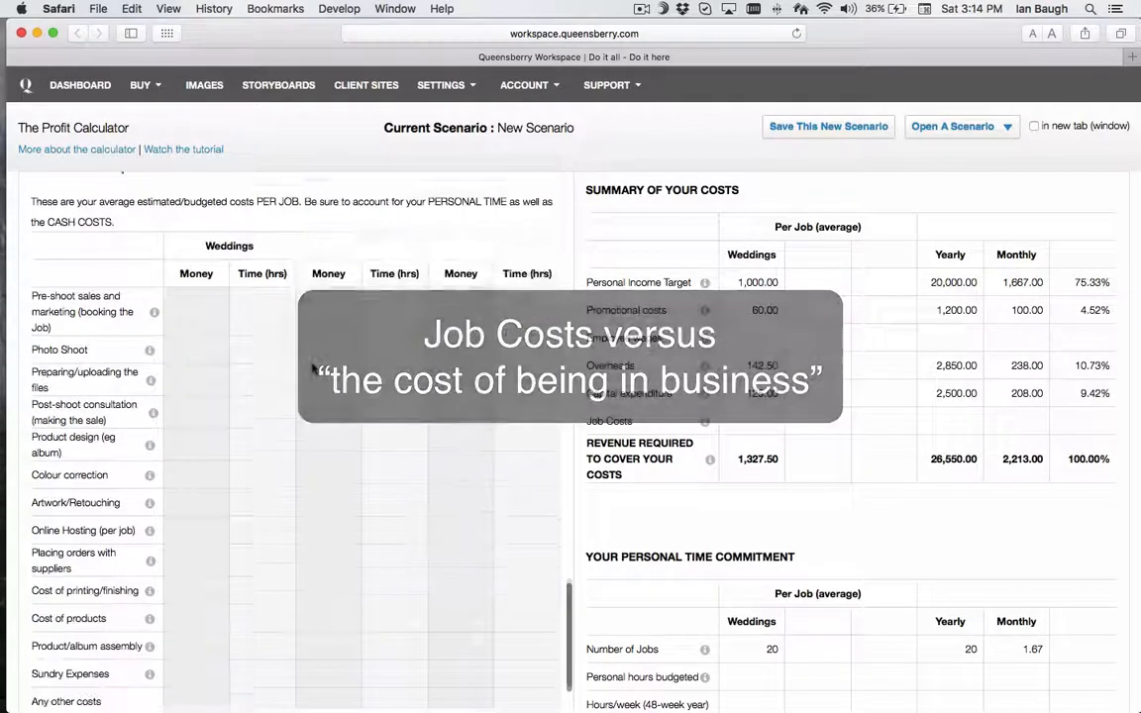
scroll(313, 367, down, 1)
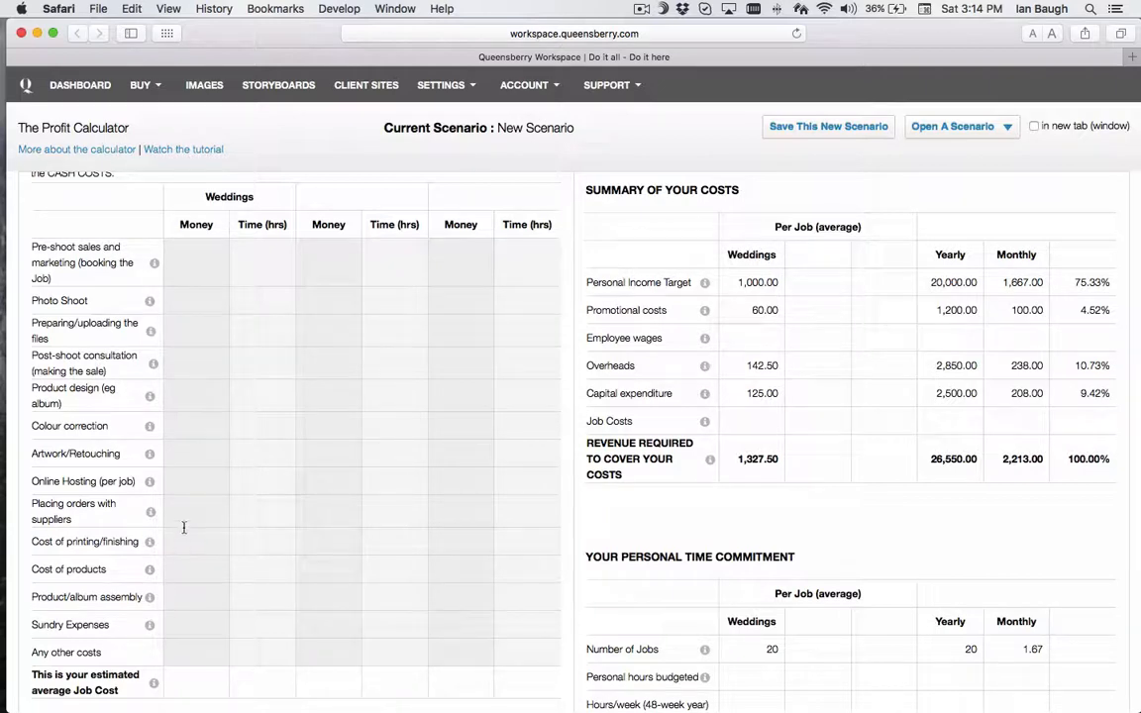
click(195, 485)
text(29)
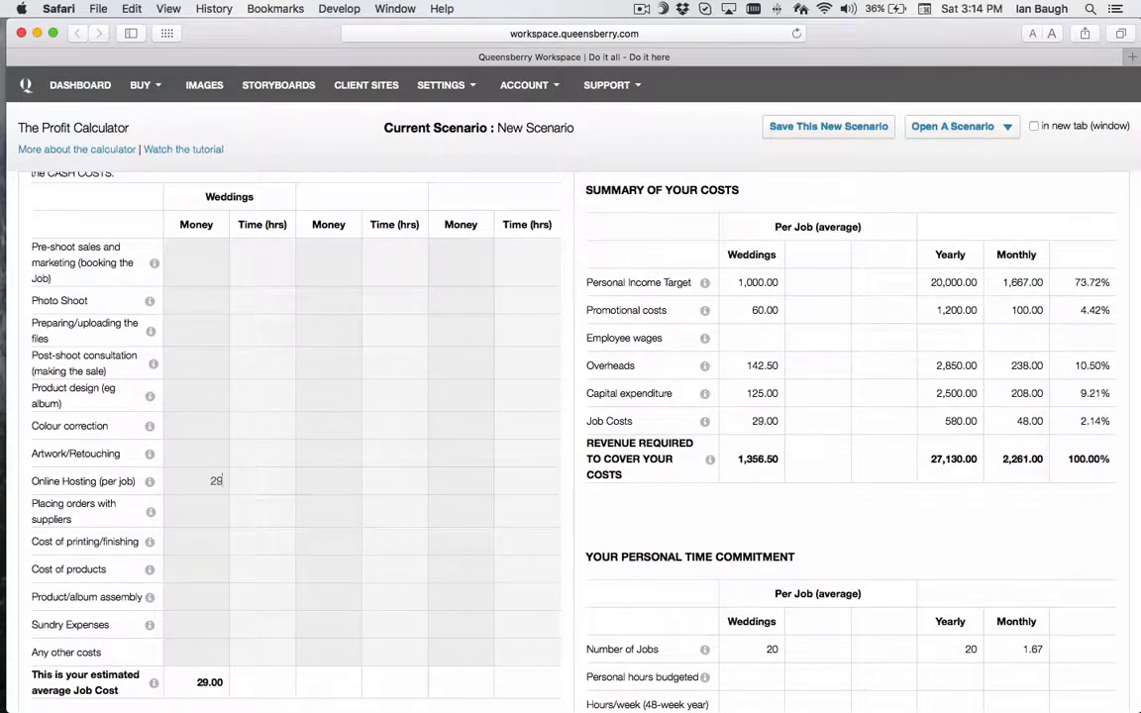
key(Tab)
click(198, 624)
text(100)
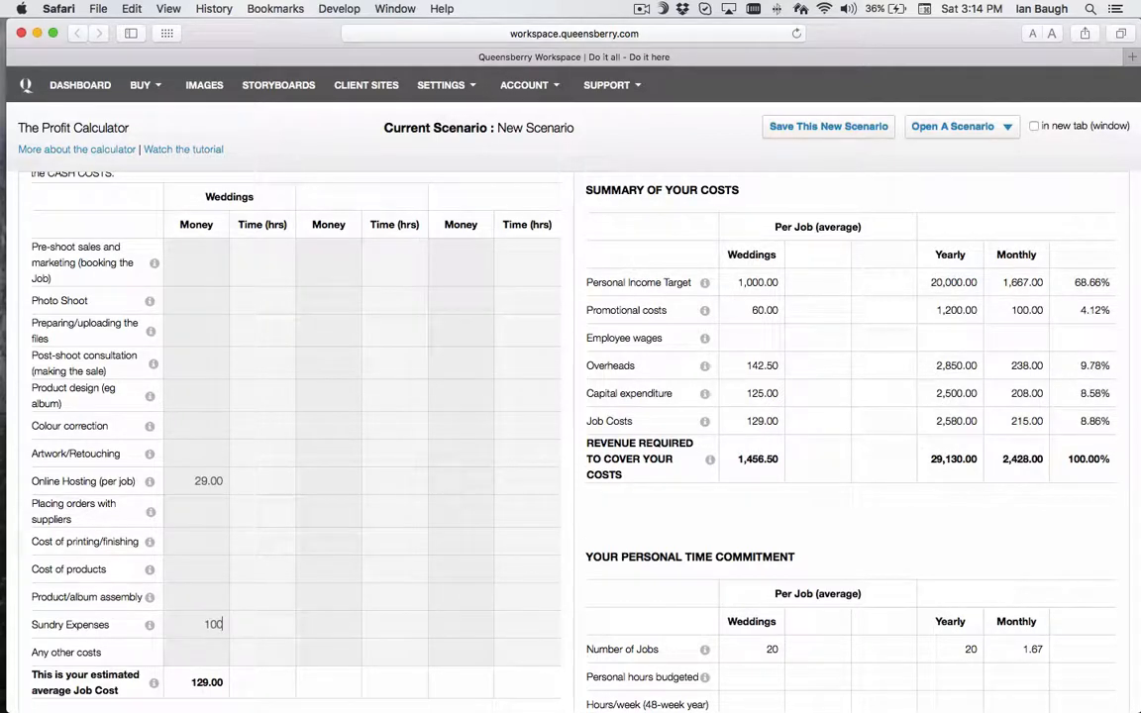
key(Tab)
- Enter the Weddings time per job: 4 hours for pre-shoot sales and marketing, 8 for the photo shoot and 4 for colour correction
click(252, 259)
text(4)
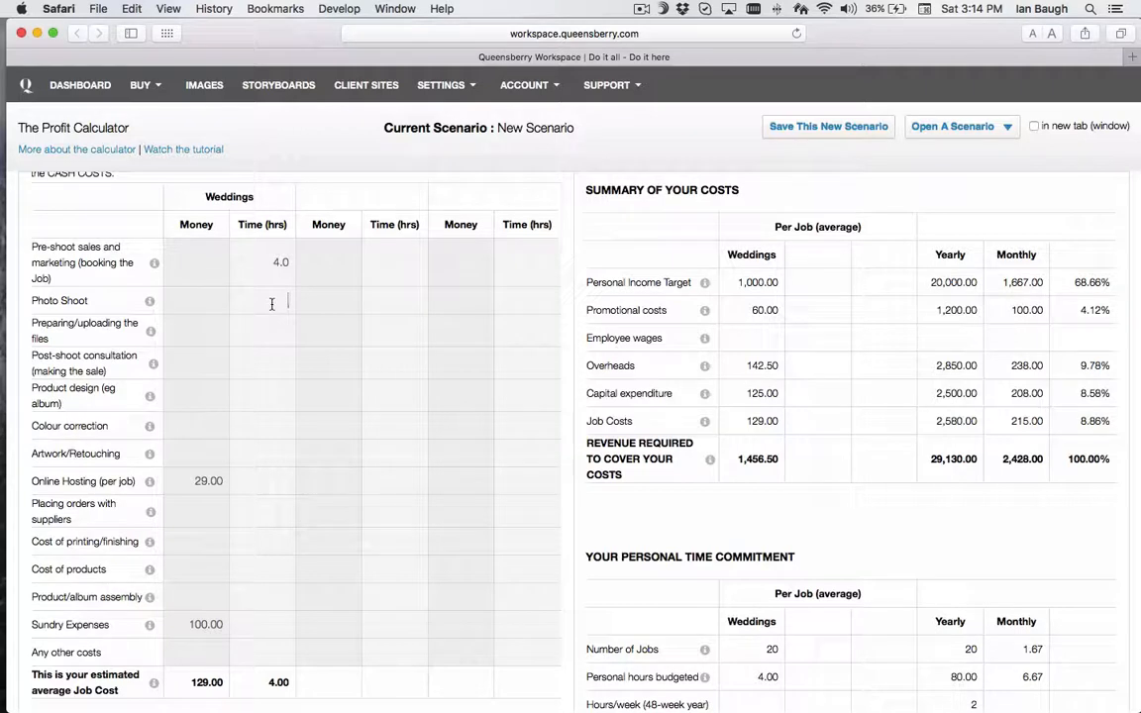
text(8)
click(266, 432)
text(4)
key(Tab)
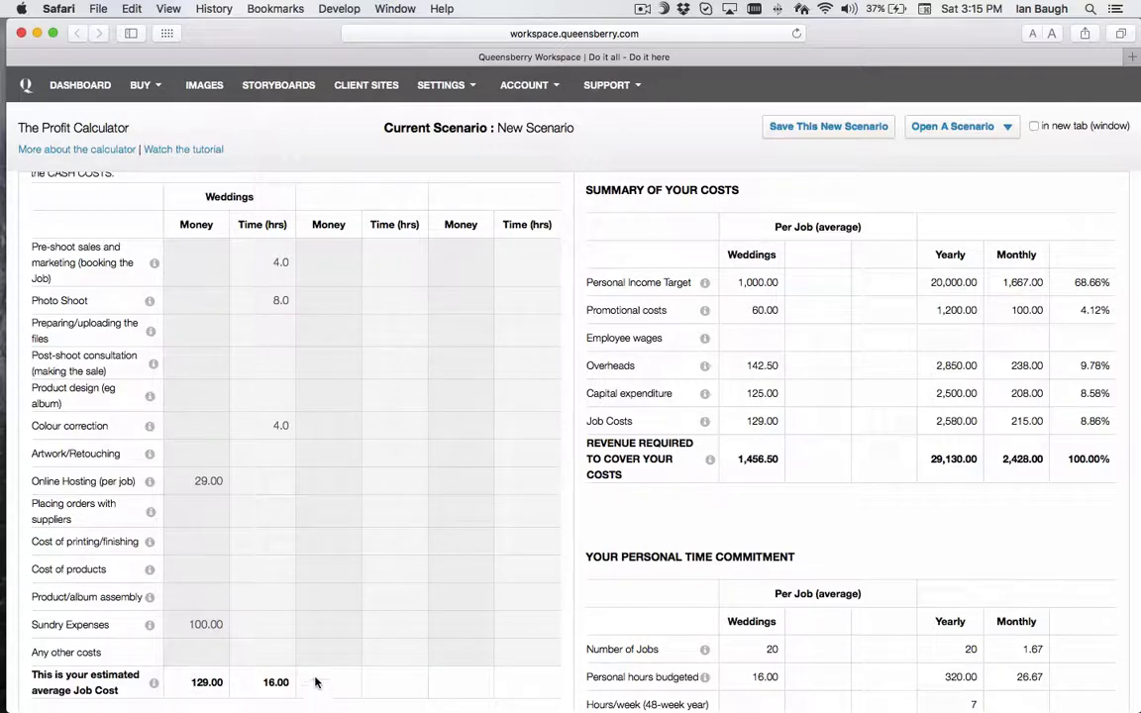
- Review the cost summary, time commitment, market value, sales target and income goal results, and open the list of saved scenarios
scroll(317, 685, down, 2)
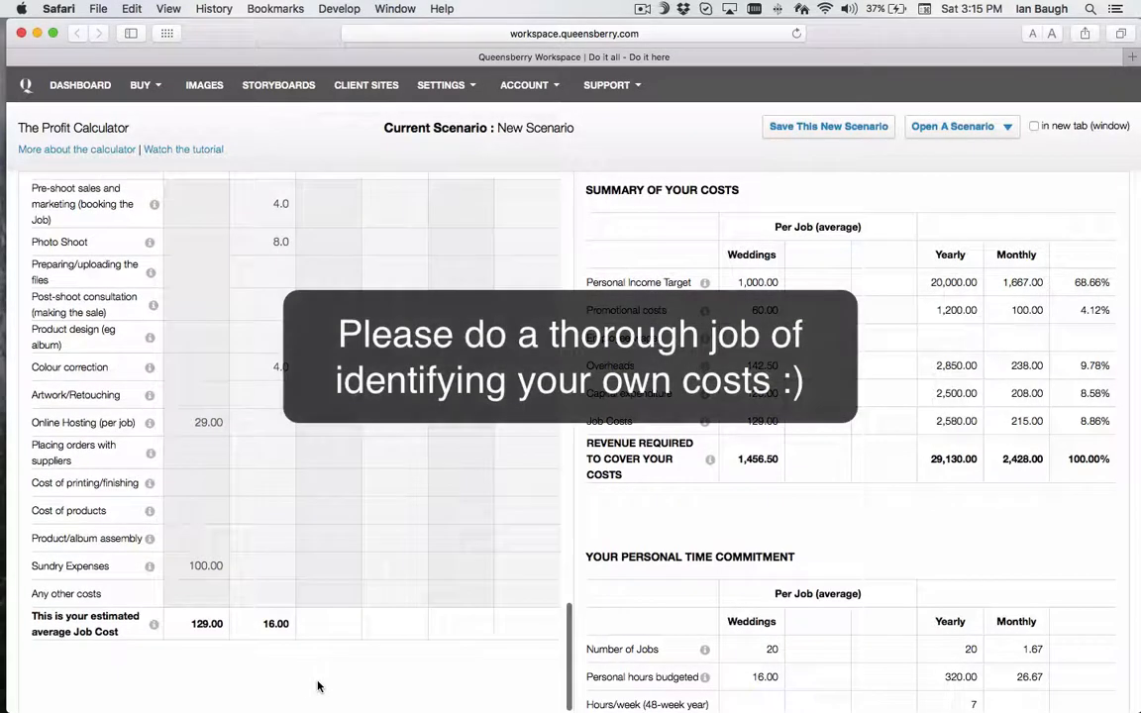
scroll(317, 685, up, 5)
scroll(317, 685, up, 20)
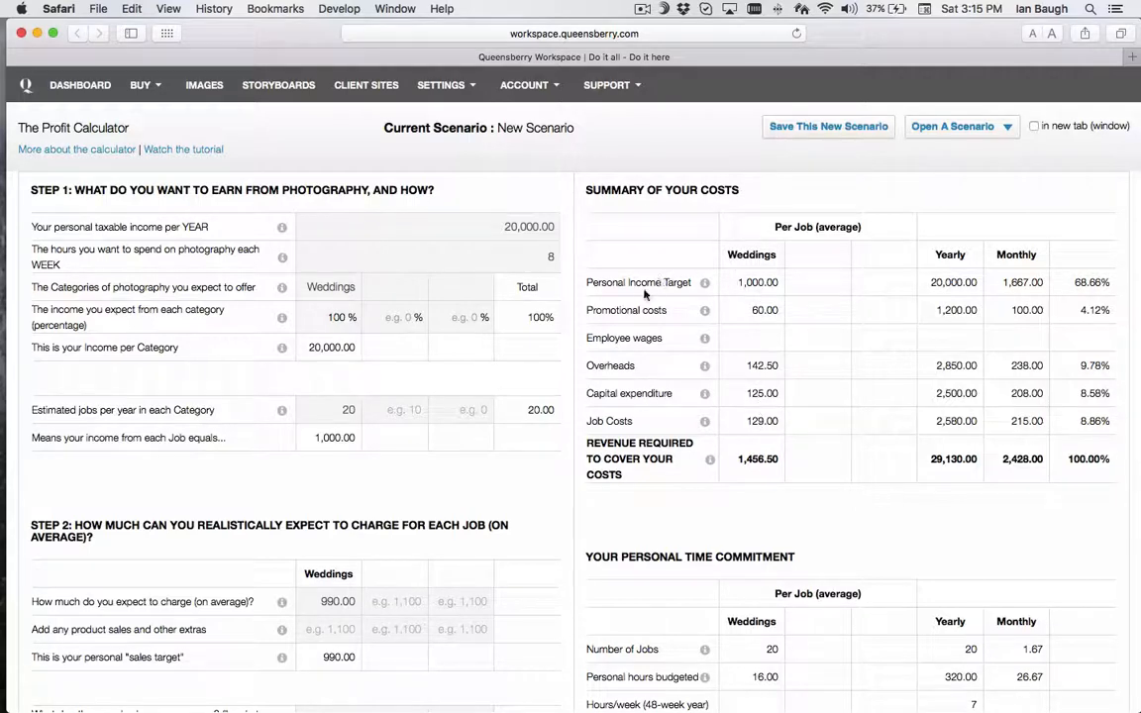
scroll(885, 544, down, 4)
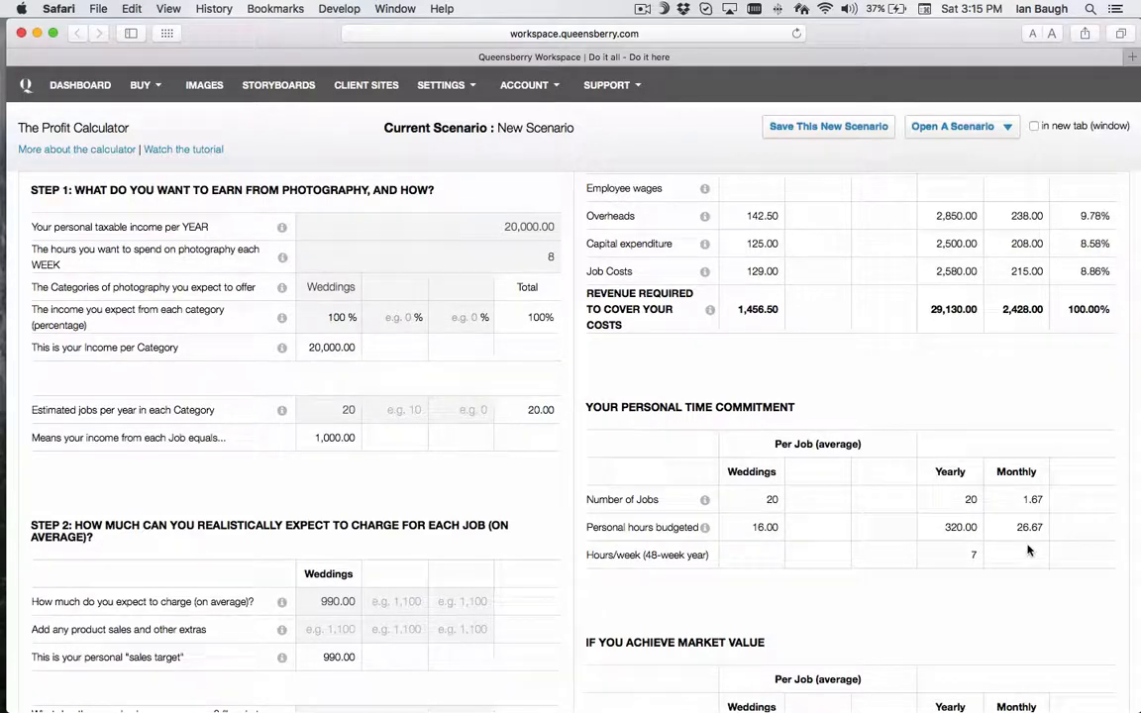
scroll(1028, 550, down, 8)
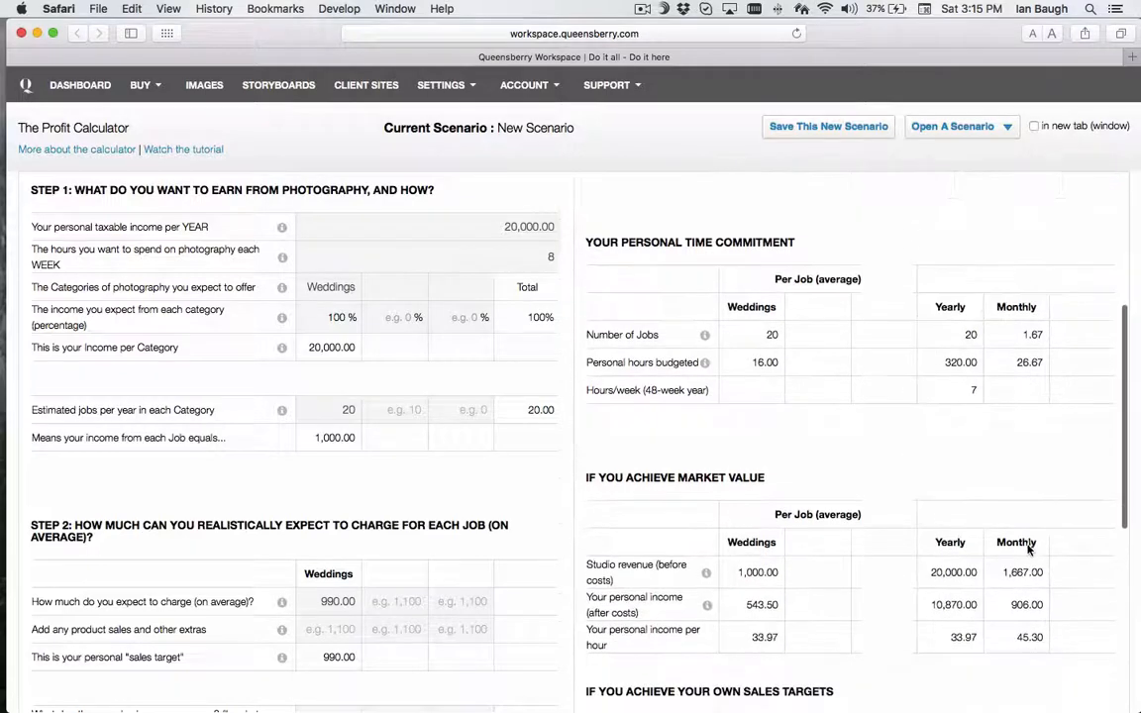
scroll(1028, 550, down, 3)
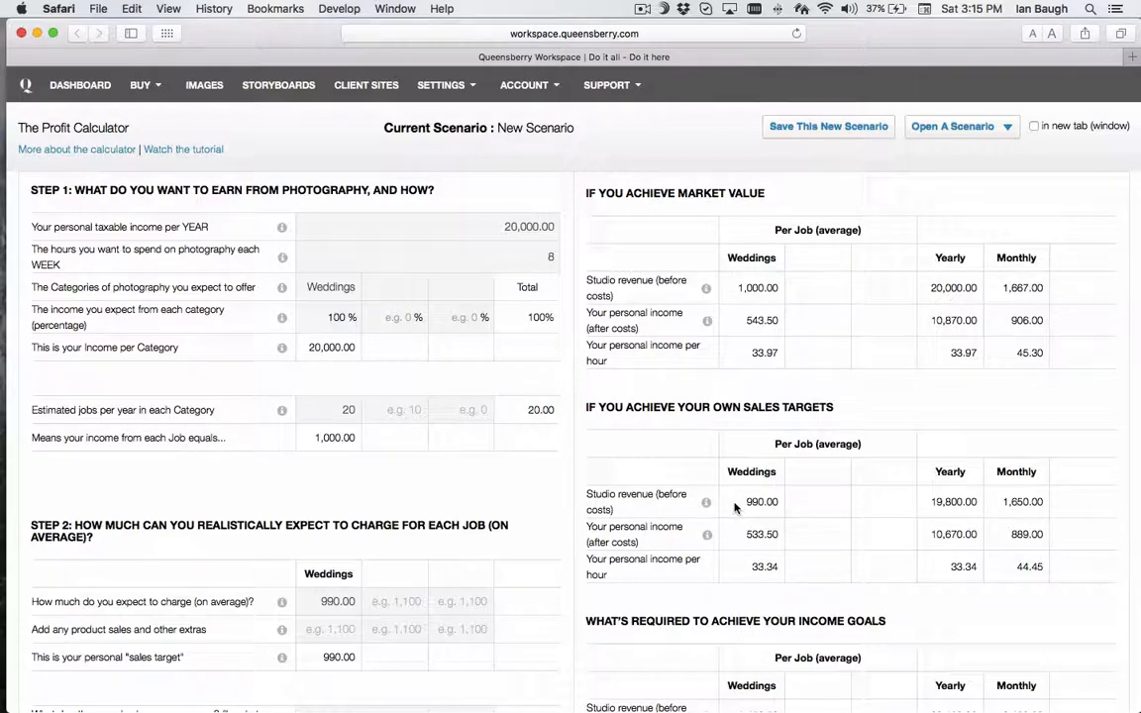
scroll(888, 522, down, 5)
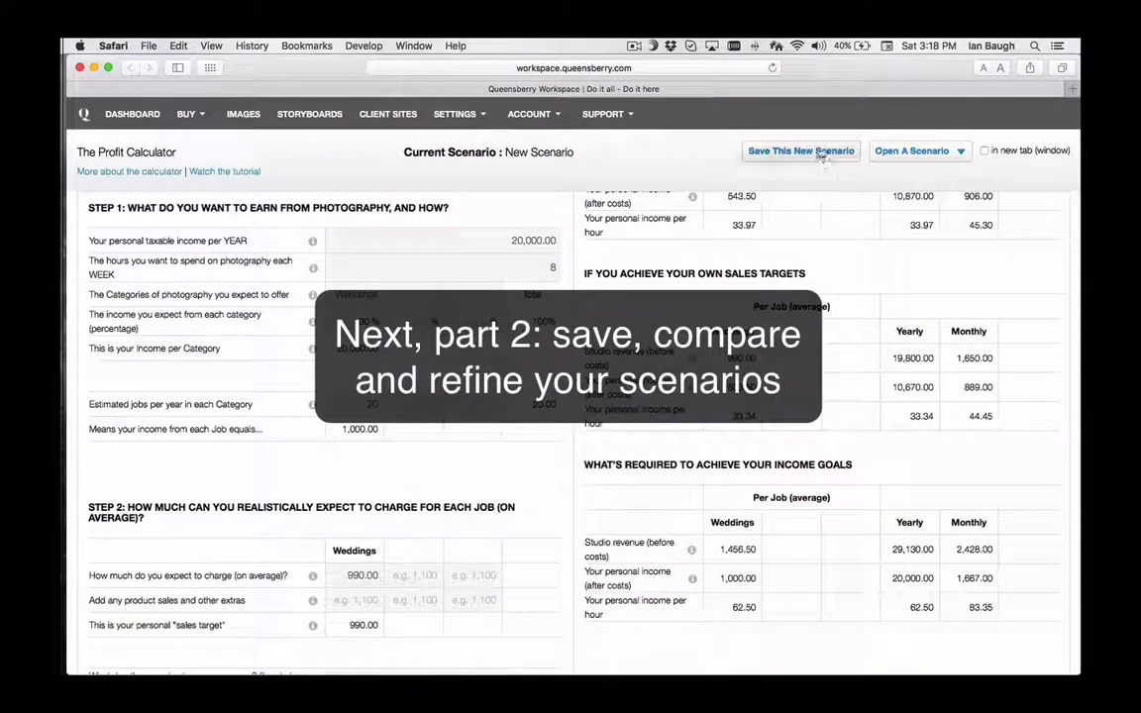
click(925, 153)
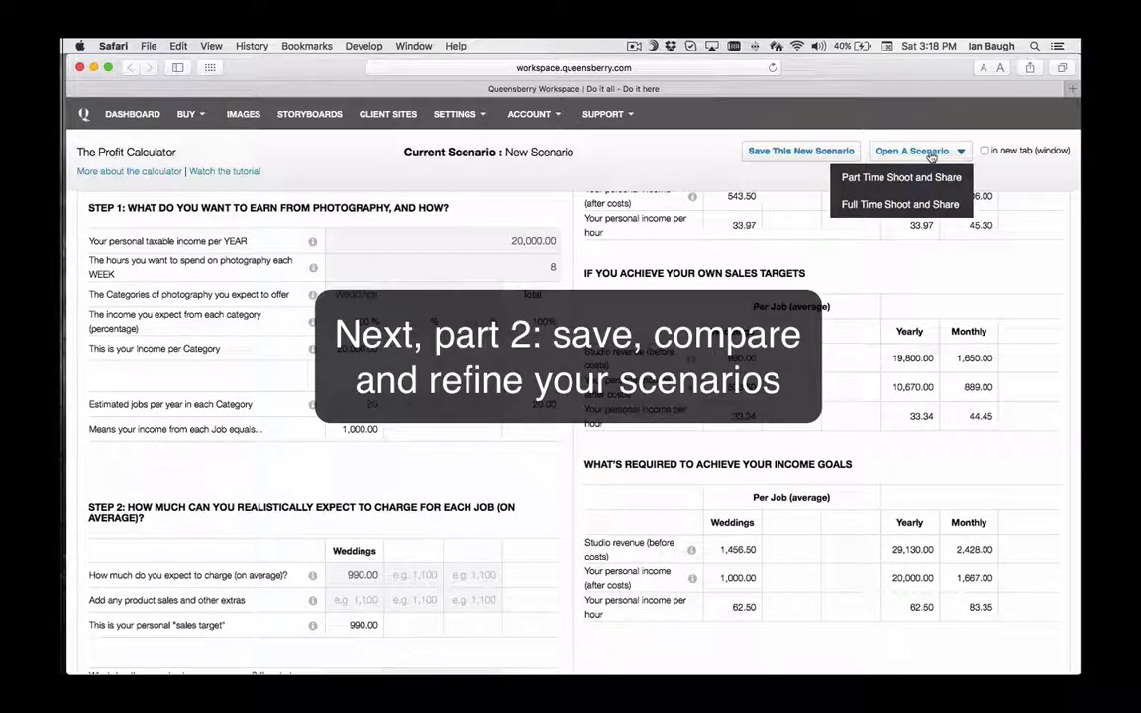